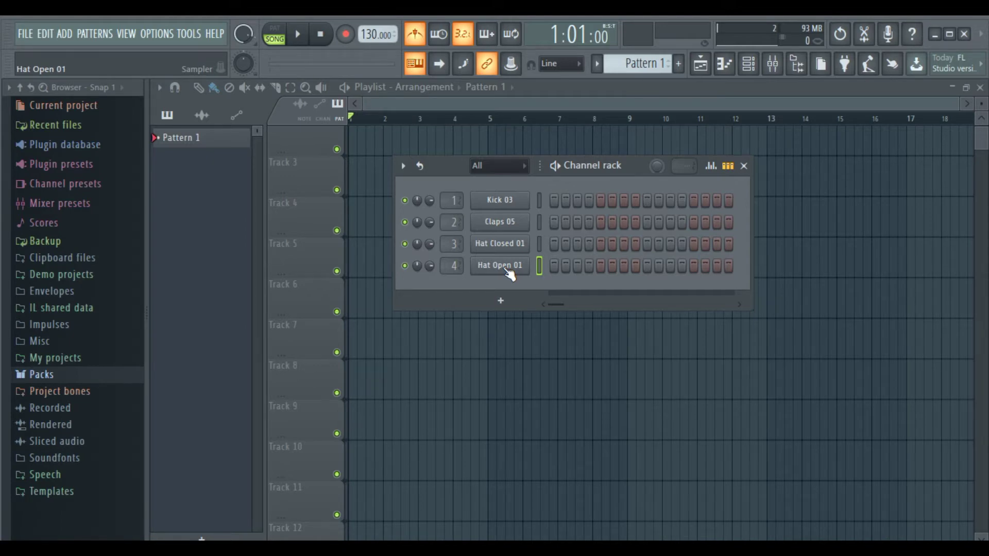
Set the project tempo to 88 BPM, checking the speed with the metronome.
{"action": "mouse_move", "coordinate": [368, 35]}
{"action": "left_mouse_down"}
{"action": "mouse_move", "coordinate": [368, 50]}
{"action": "mouse_move", "coordinate": [367, 31]}
{"action": "left_mouse_up"}
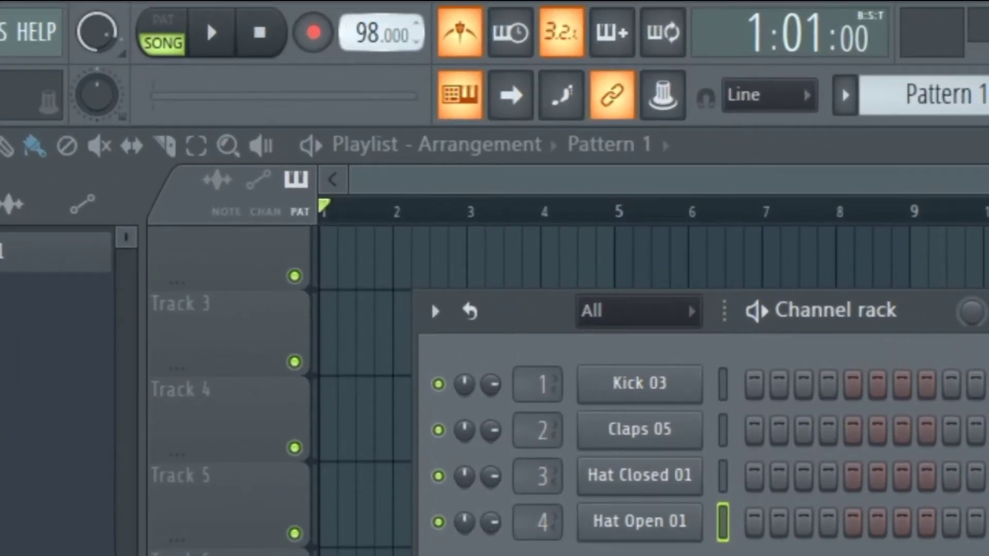
{"action": "left_click_drag", "start_coordinate": [367, 35], "coordinate": [367, 47]}
{"action": "key", "text": "space"}
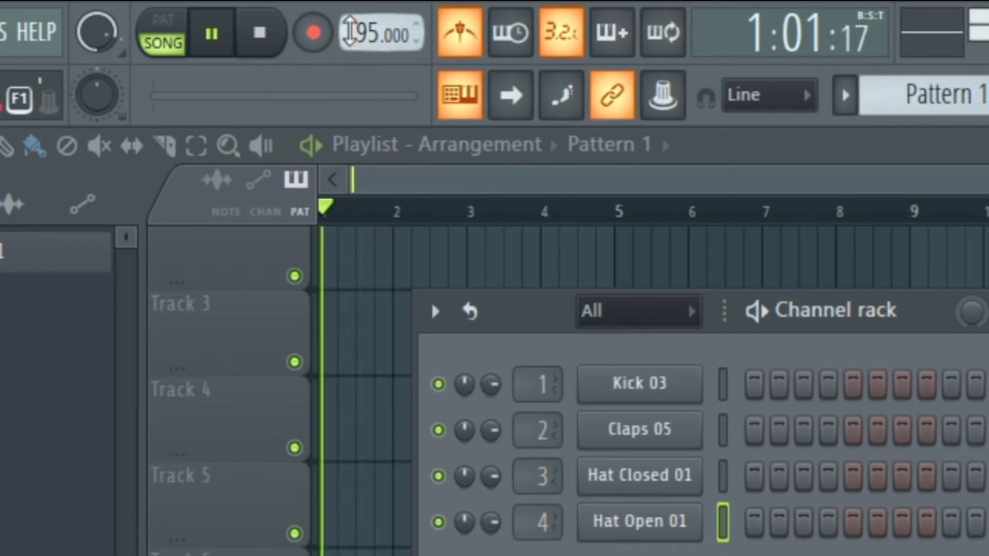
{"action": "key", "text": "space"}
{"action": "left_click_drag", "start_coordinate": [367, 35], "coordinate": [368, 39]}
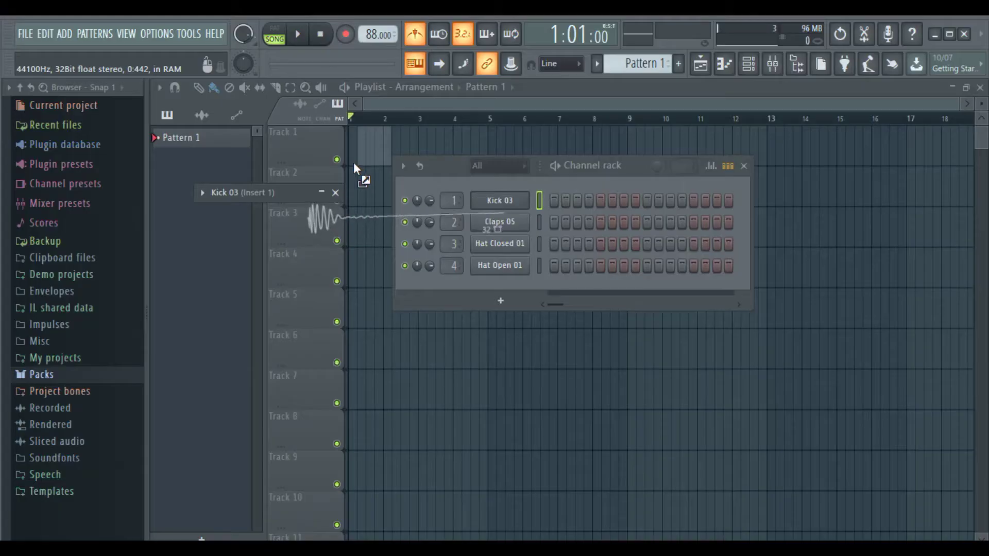
Build a two-bar Kick 03 clip pattern on Track 1 with hits around beats 1 and 3 plus the final sixteenth, and play it.
{"action": "left_click_drag", "start_coordinate": [353, 162], "coordinate": [351, 162]}
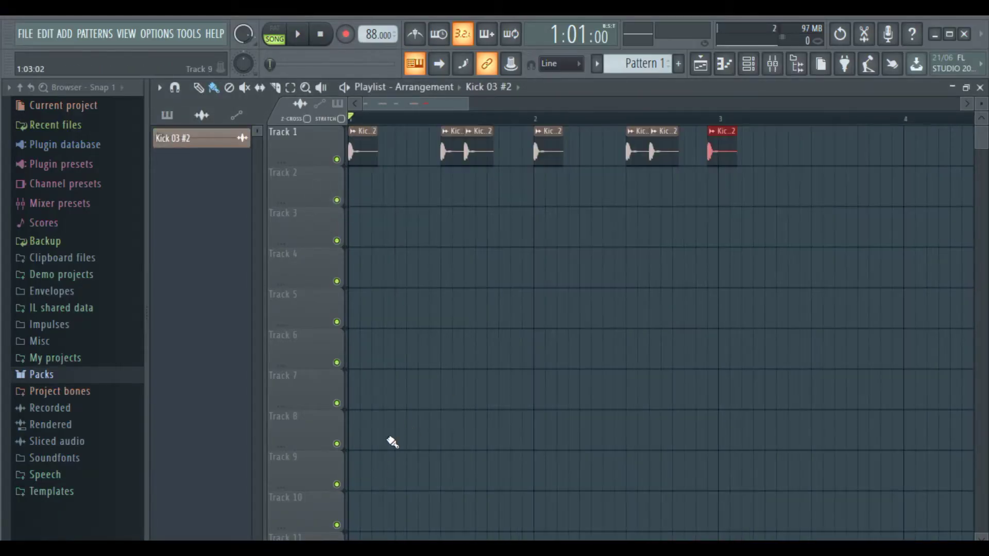
{"action": "key", "text": "space"}
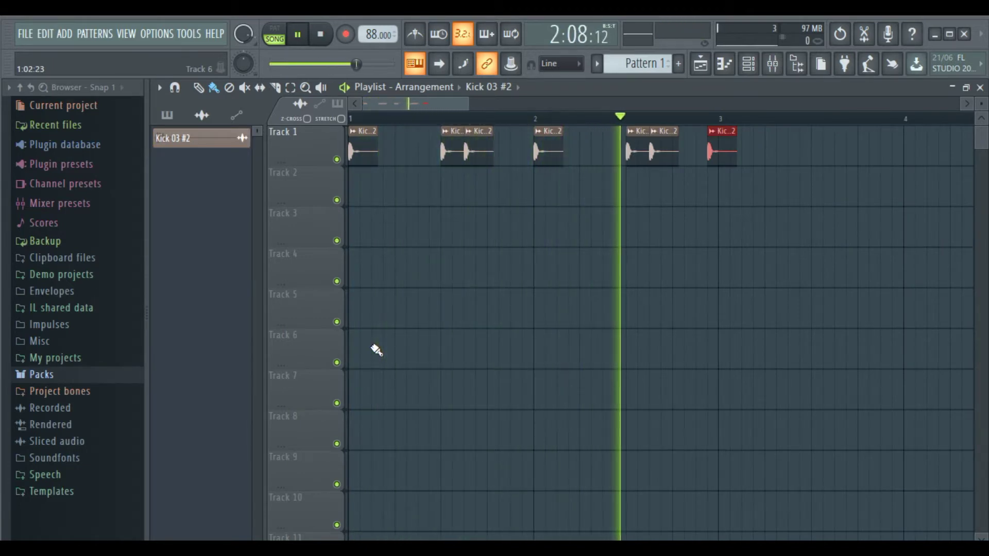
{"action": "key", "text": "space"}
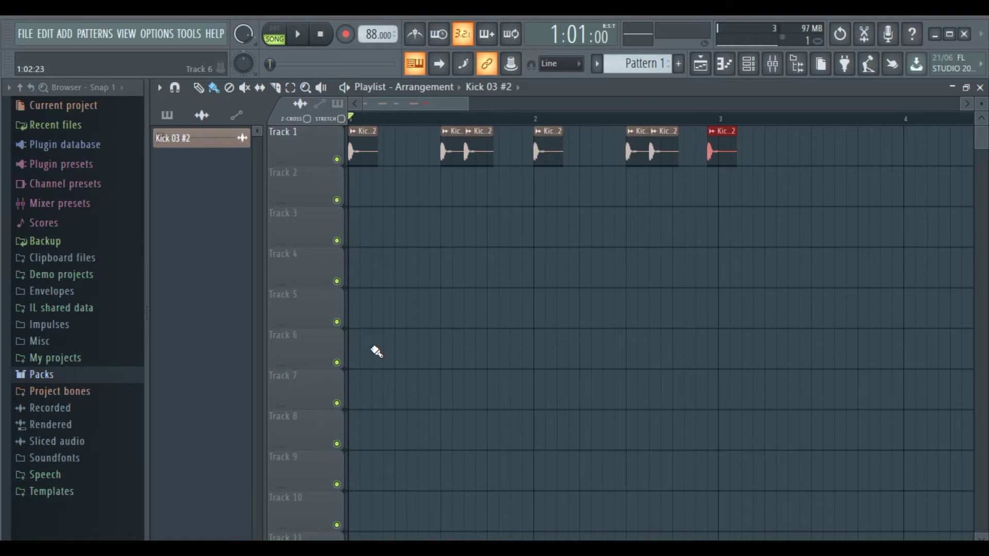
Place Claps 05 clips on Track 2 at beats 2 and 4 of the first two bars and play the pattern.
{"action": "left_click", "coordinate": [747, 64]}
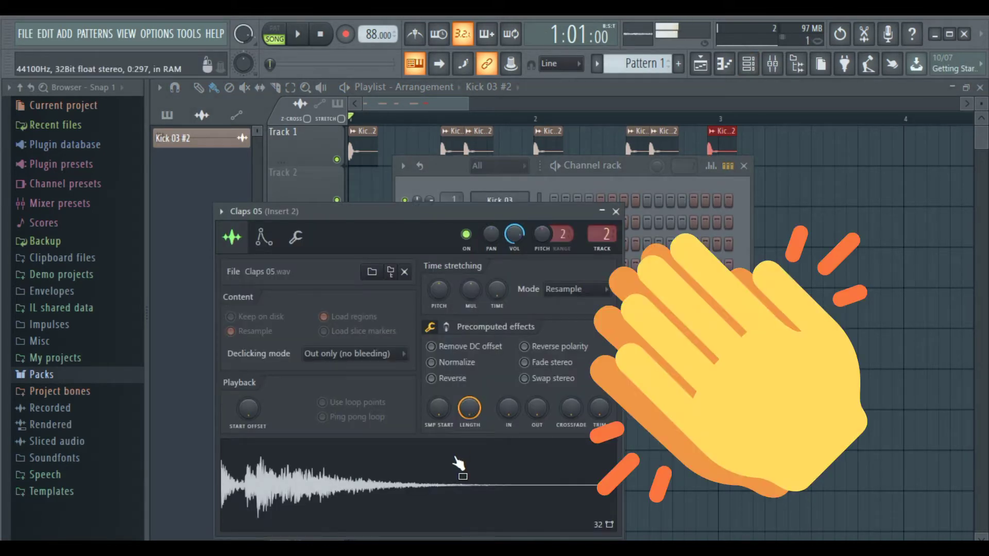
{"action": "left_click_drag", "start_coordinate": [364, 486], "coordinate": [413, 195]}
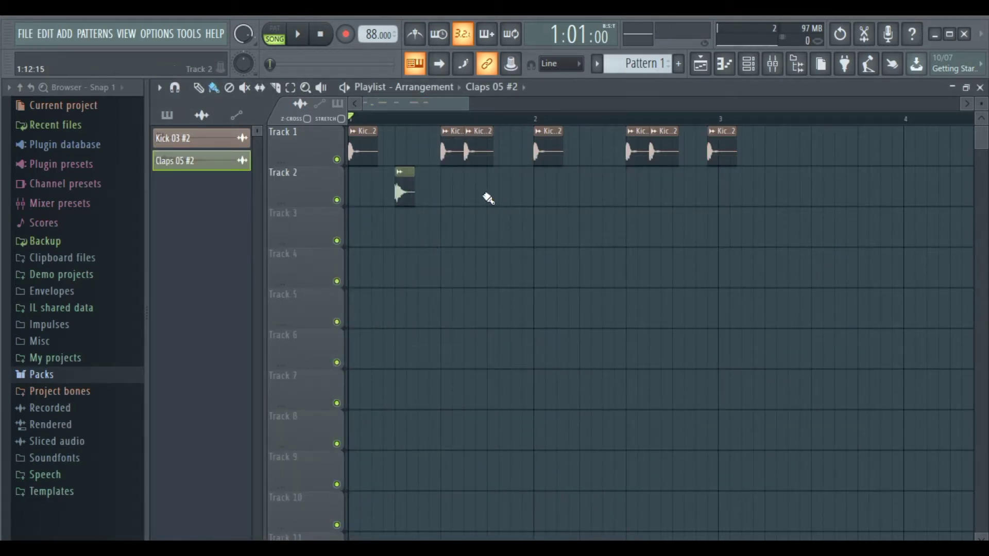
{"action": "left_click", "coordinate": [491, 199]}
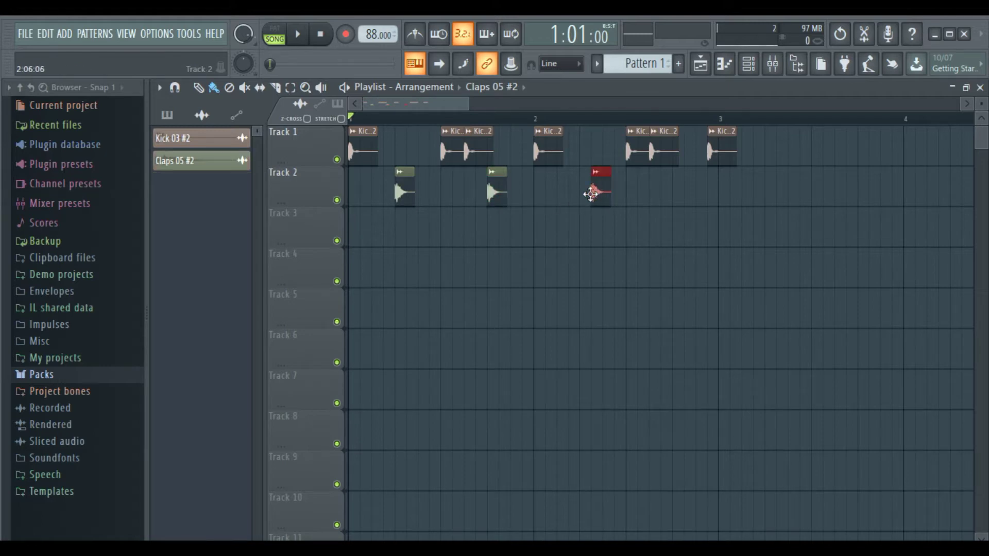
{"action": "key", "text": "space"}
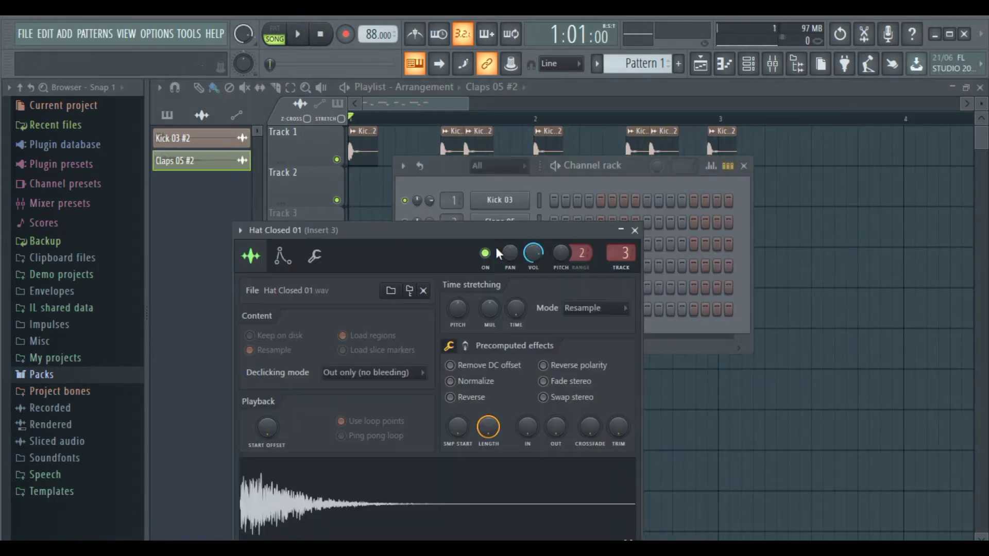
Place Hat Closed 01 clips on Track 3 at every eighth note across the first bar.
{"action": "left_click_drag", "start_coordinate": [452, 502], "coordinate": [417, 267]}
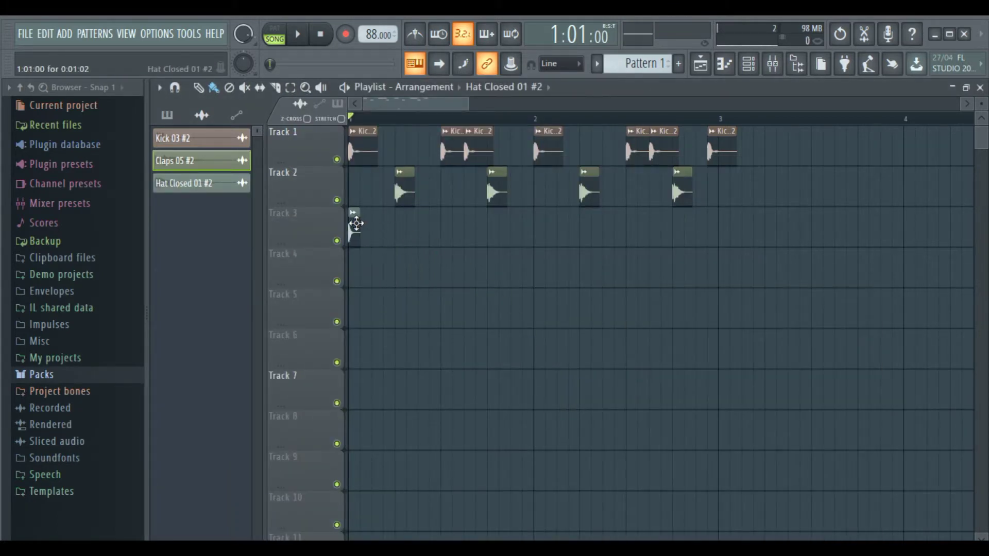
{"action": "left_click_drag", "start_coordinate": [356, 223], "coordinate": [356, 223]}
{"action": "left_click_drag", "start_coordinate": [468, 105], "coordinate": [424, 105]}
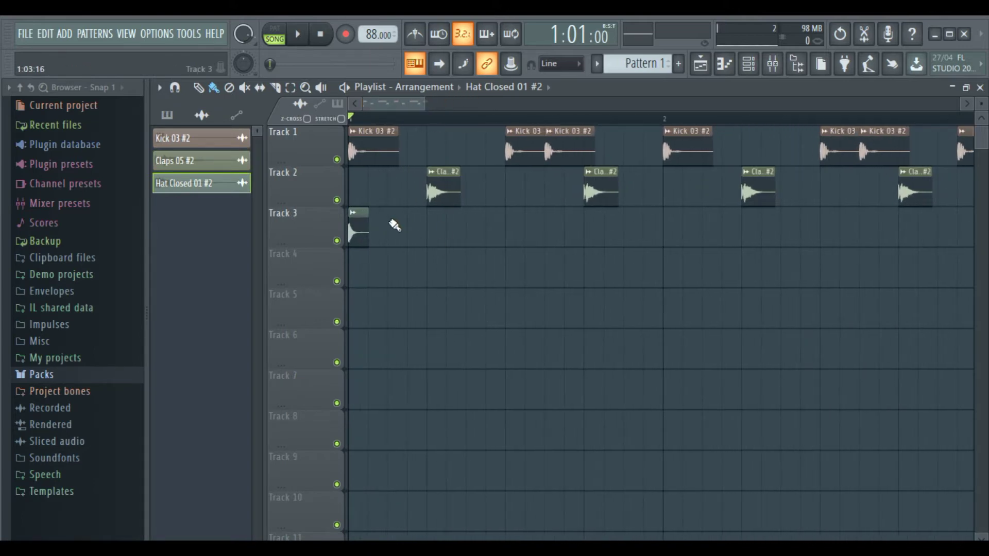
{"action": "left_click", "coordinate": [479, 239]}
{"action": "left_click", "coordinate": [549, 236]}
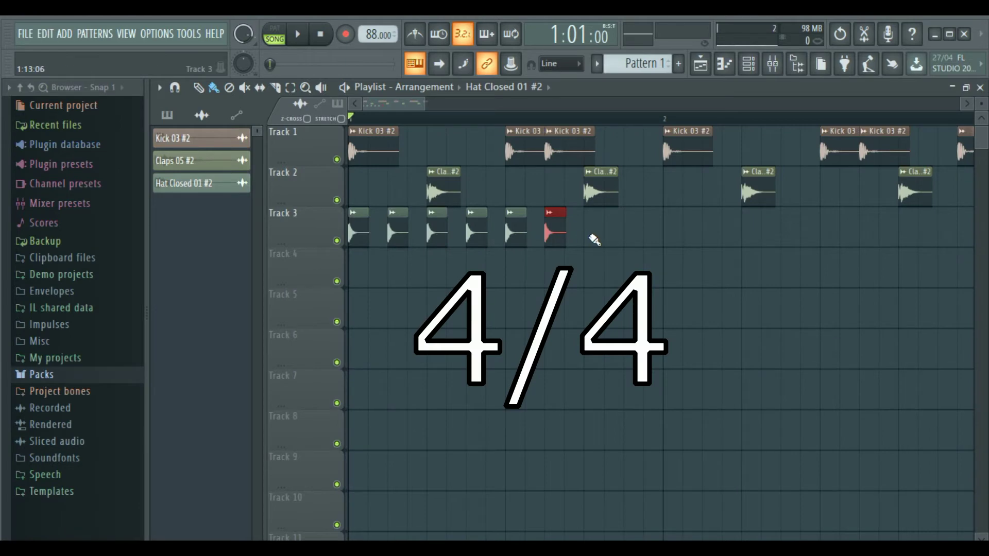
Copy the first bar's closed hats on Track 3 into bar 2 and play the drum pattern.
{"action": "left_click_drag", "start_coordinate": [355, 231], "coordinate": [662, 232]}
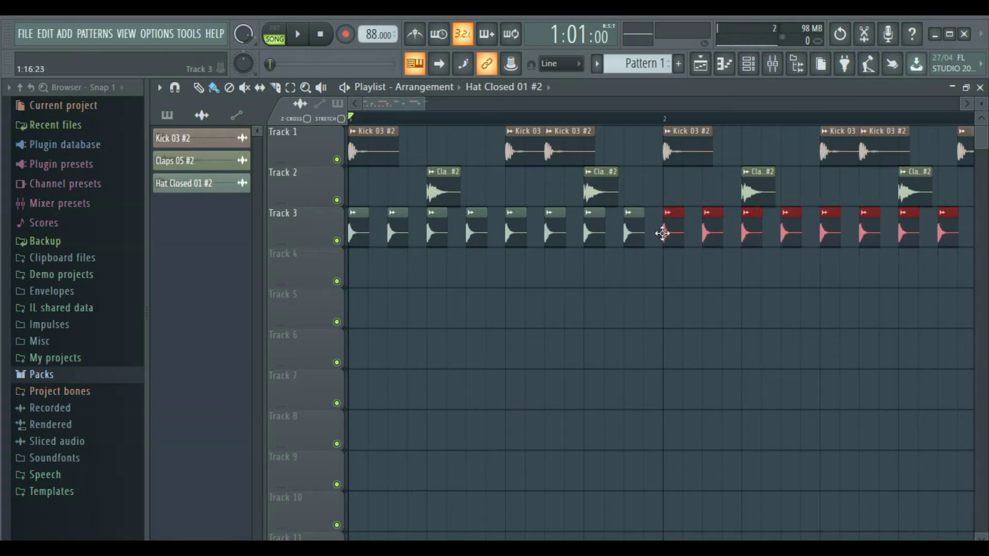
{"action": "key", "text": "space"}
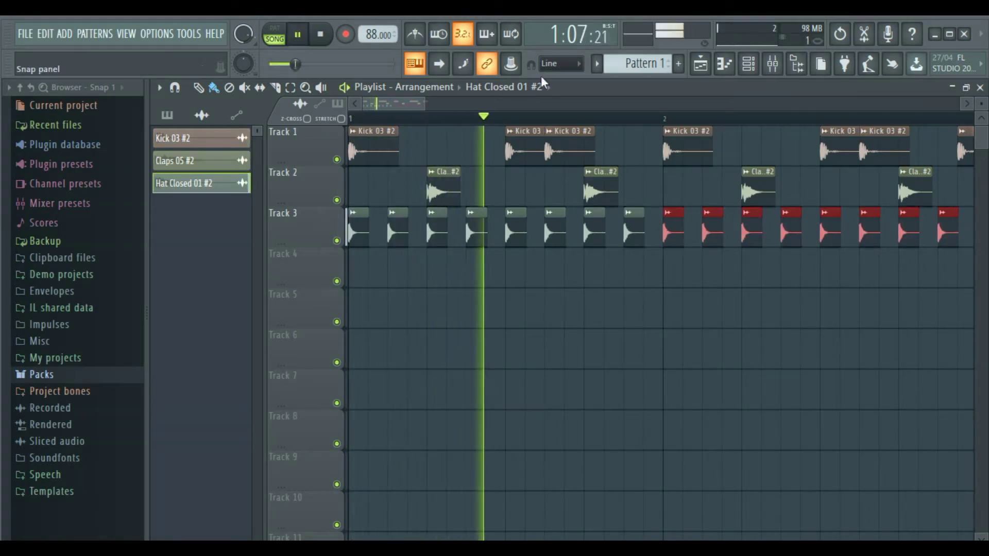
{"action": "scroll", "coordinate": [574, 120], "scroll_direction": "down", "scroll_amount": 2}
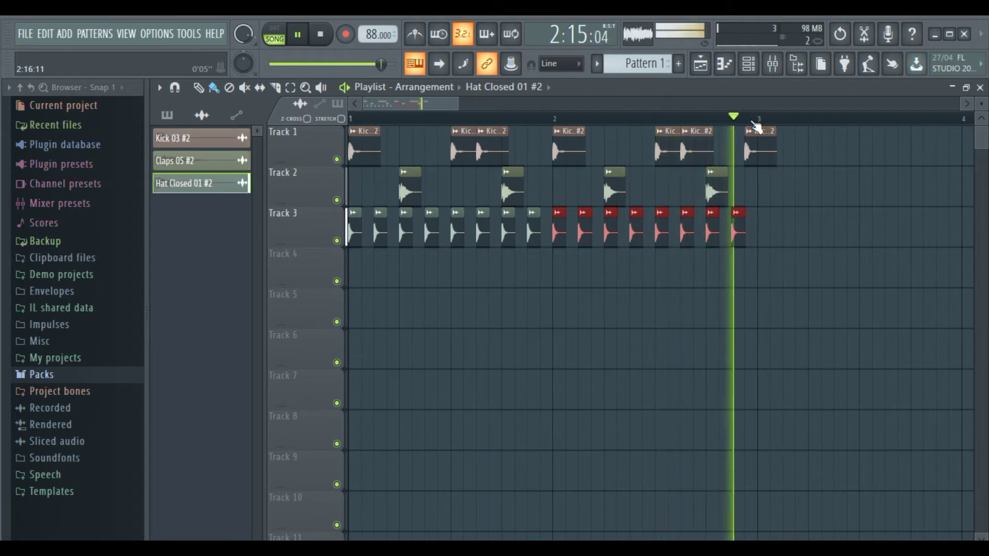
{"action": "key", "text": "space"}
Place Hat Open 01 on Track 4 at the last eighth note of bar 2, replacing the closed hat there.
{"action": "scroll", "coordinate": [756, 126], "scroll_direction": "up", "scroll_amount": 2}
{"action": "scroll", "coordinate": [756, 127], "scroll_direction": "up", "scroll_amount": 2}
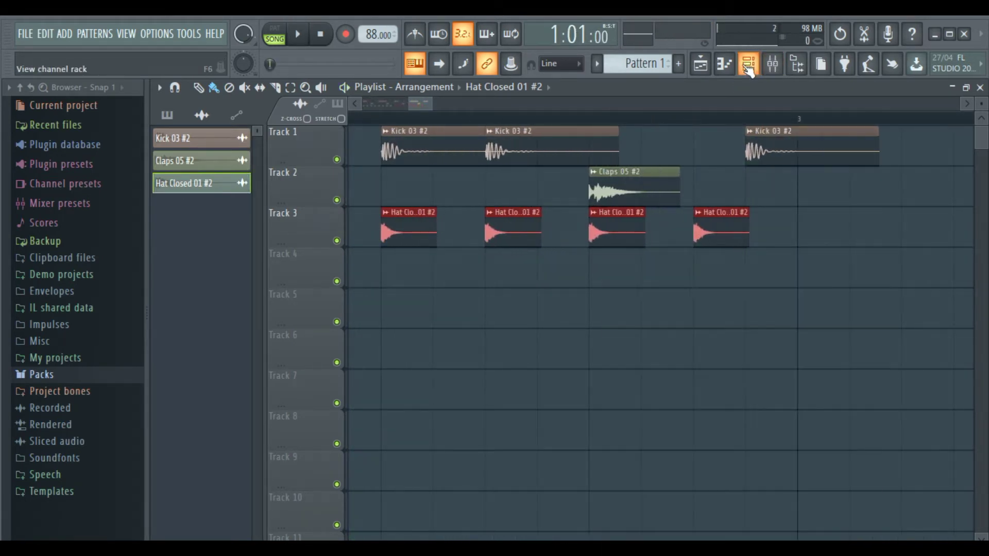
{"action": "left_click", "coordinate": [748, 64]}
{"action": "left_click", "coordinate": [479, 168]}
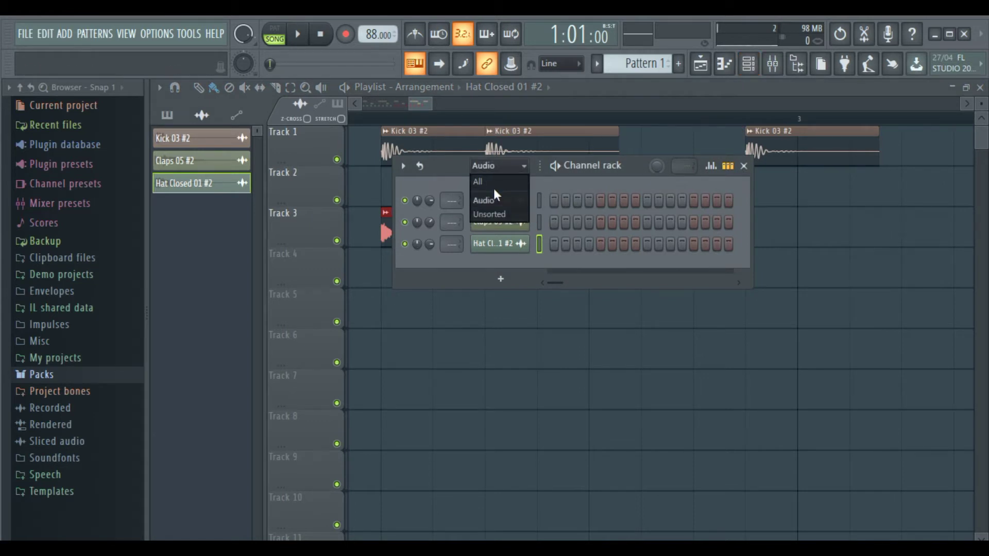
{"action": "left_click", "coordinate": [494, 187]}
{"action": "left_click", "coordinate": [512, 267]}
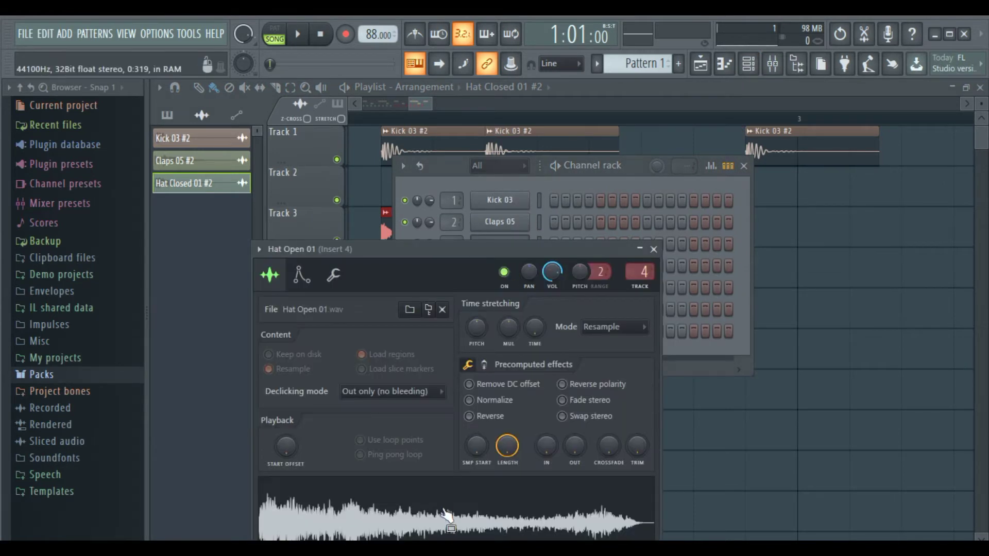
{"action": "left_click_drag", "start_coordinate": [405, 515], "coordinate": [800, 227]}
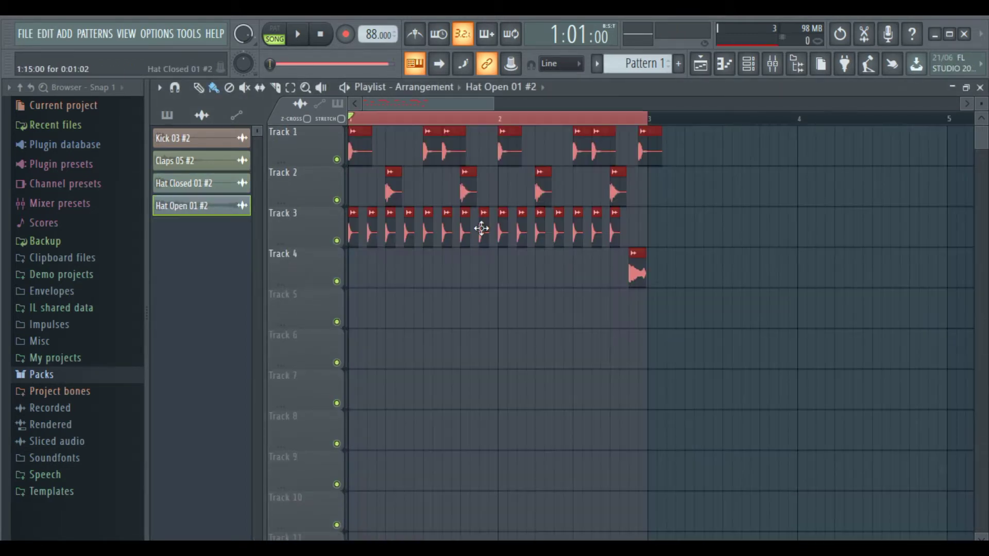
Lower the Hat Closed 01 #2 channel volume to about 42% while the two-bar drum loop plays.
{"action": "double_click", "coordinate": [481, 228]}
{"action": "scroll", "coordinate": [462, 181], "scroll_direction": "down", "scroll_amount": 5}
{"action": "key", "text": "space"}
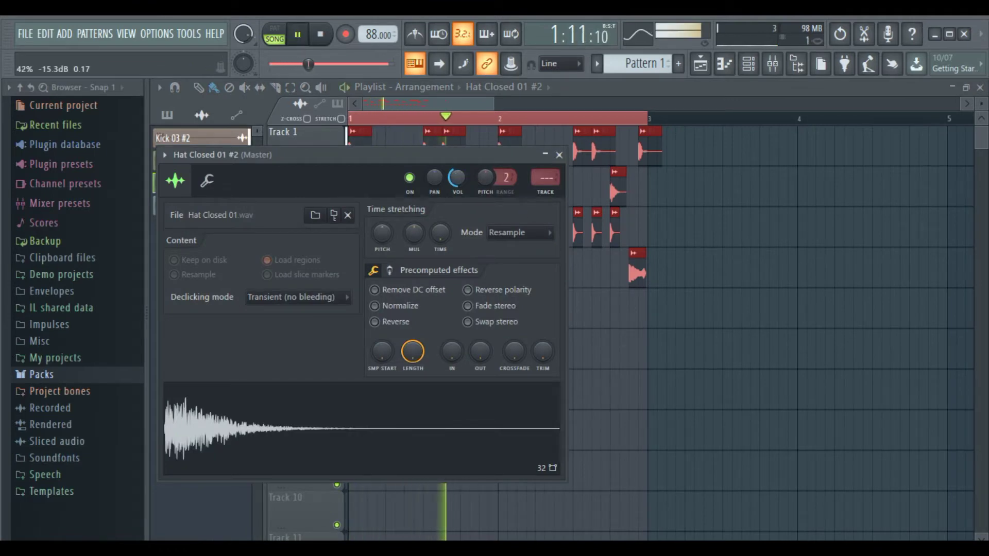
{"action": "left_click", "coordinate": [559, 155]}
Lower the Hat Open 01 #2 channel volume, stop playback and clear the two-bar time selection.
{"action": "double_click", "coordinate": [638, 272]}
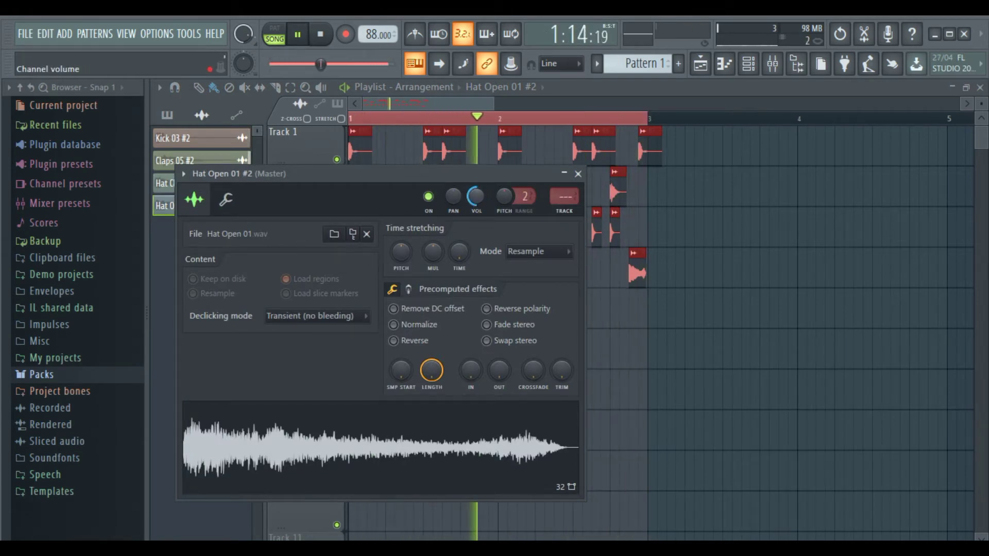
{"action": "left_click", "coordinate": [578, 174]}
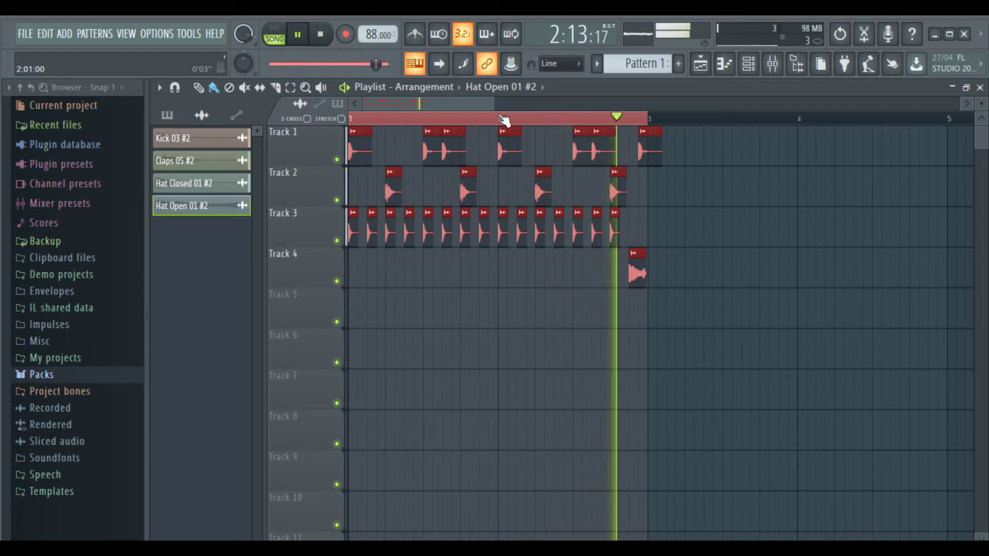
{"action": "key", "text": "space"}
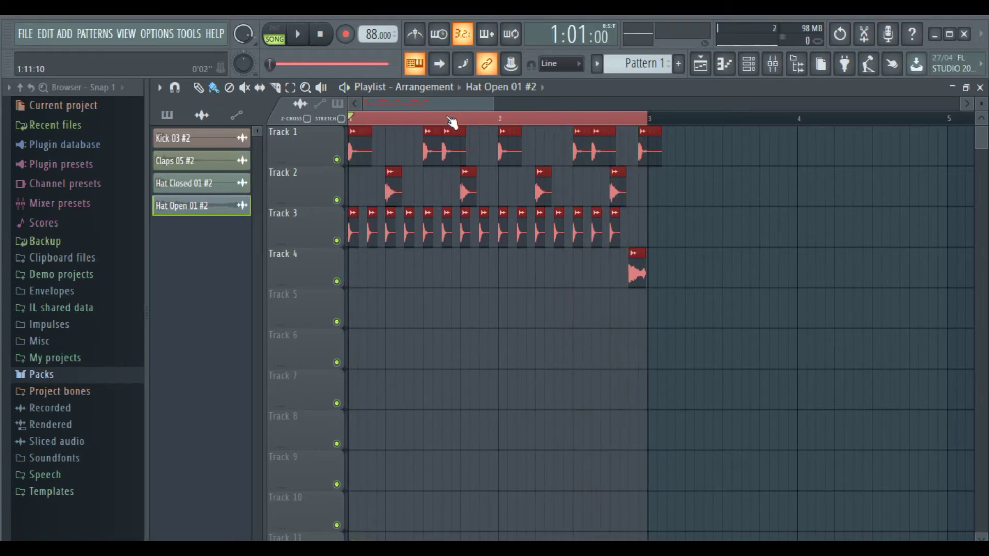
{"action": "left_click", "coordinate": [483, 352]}
{"action": "left_click_drag", "start_coordinate": [648, 122], "coordinate": [350, 131]}
Add the Classical Acoustic guitar preset from the instrument packs to the channel rack.
{"action": "key", "text": "F6"}
{"action": "left_click", "coordinate": [56, 372]}
{"action": "scroll", "coordinate": [66, 371], "scroll_direction": "down", "scroll_amount": 3}
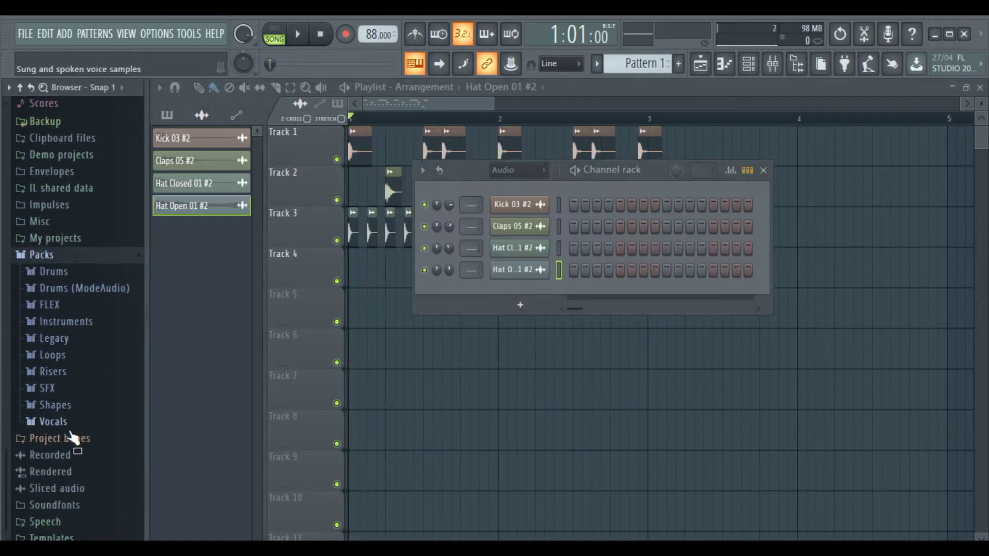
{"action": "left_click", "coordinate": [71, 322]}
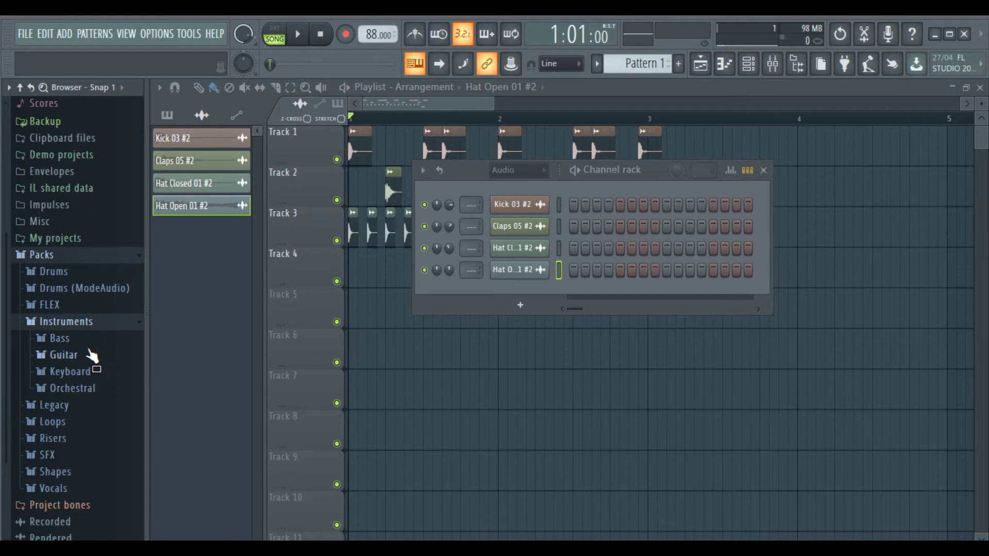
{"action": "left_click", "coordinate": [96, 389]}
{"action": "scroll", "coordinate": [100, 393], "scroll_direction": "down", "scroll_amount": 2}
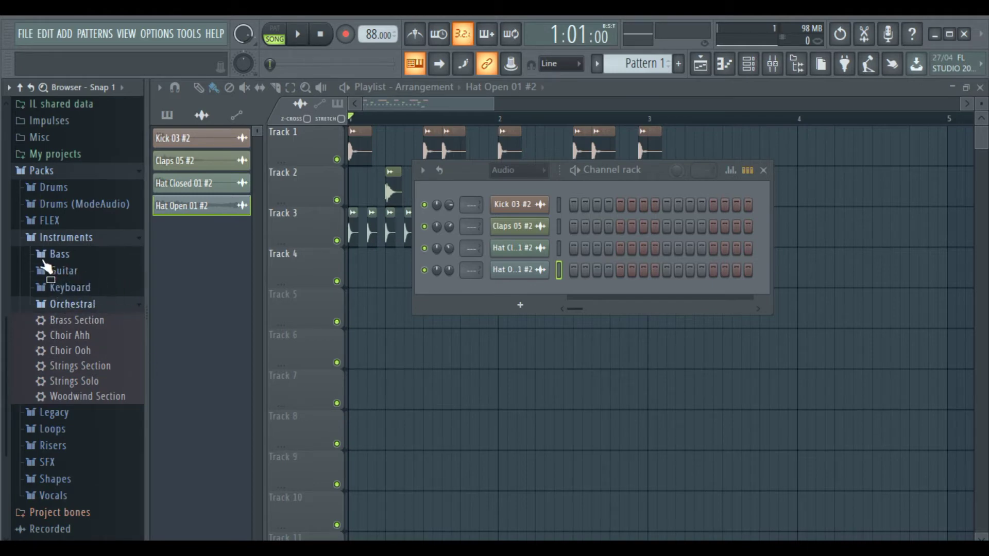
{"action": "left_click", "coordinate": [62, 270]}
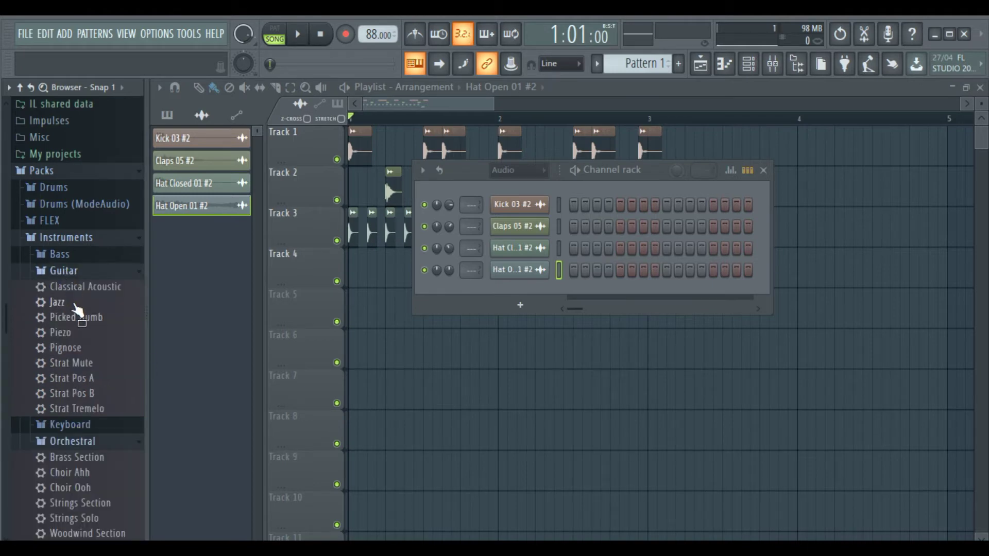
{"action": "left_click", "coordinate": [77, 287]}
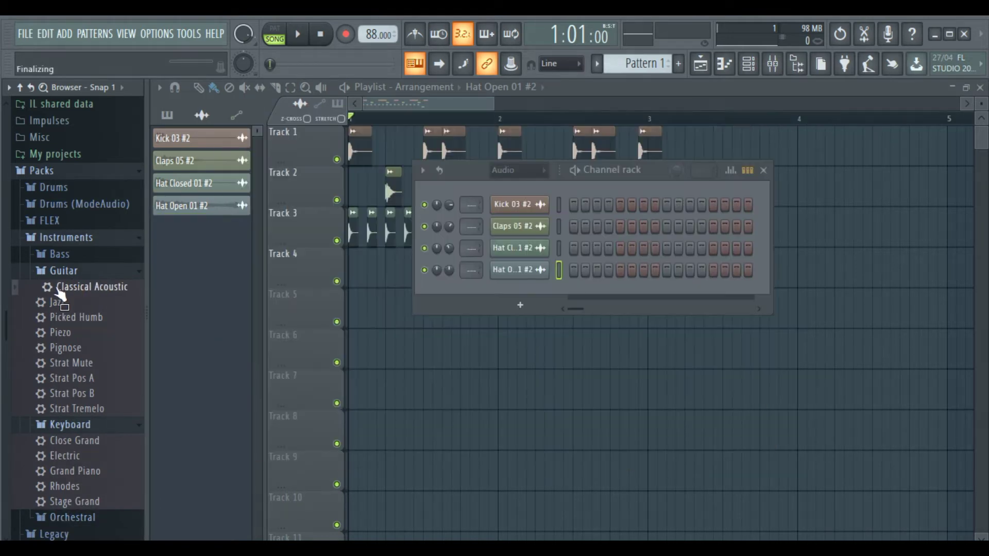
{"action": "left_click_drag", "start_coordinate": [59, 292], "coordinate": [514, 287]}
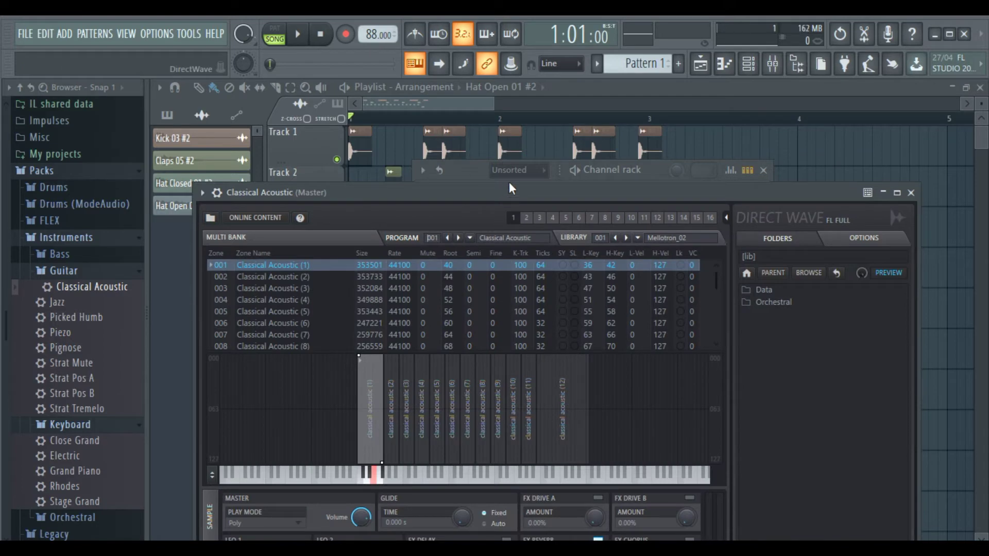
Bring the Classical Acoustic plugin window fully into view and audition the guitar with a few notes and chords.
{"action": "left_click_drag", "start_coordinate": [509, 184], "coordinate": [566, 47]}
{"action": "key", "text": "m"}
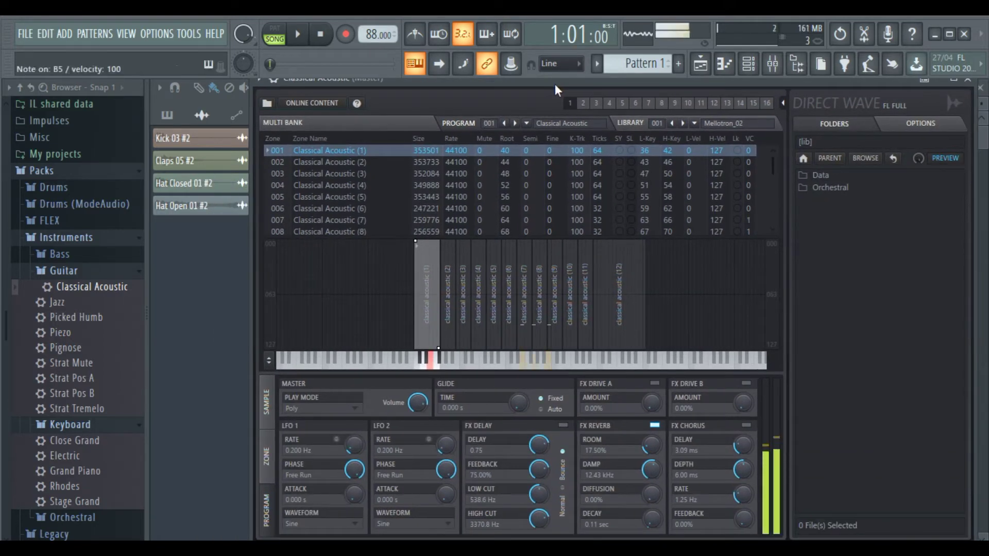
{"action": "key", "text": "x"}
{"action": "key", "text": "c"}
{"action": "key", "text": "v"}
{"action": "key", "text": "n"}
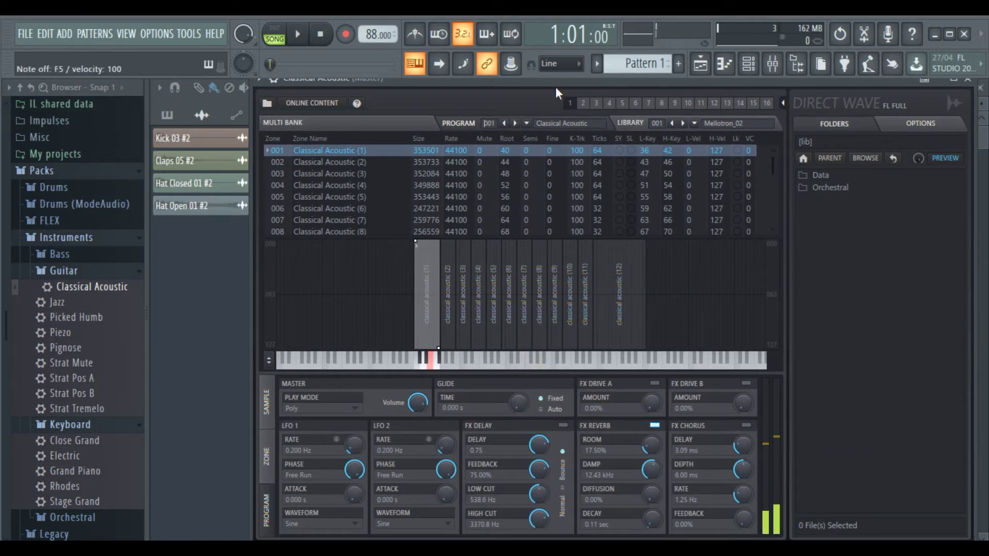
{"action": "key", "text": "z"}
{"action": "key", "text": "c"}
{"action": "key", "text": "b"}
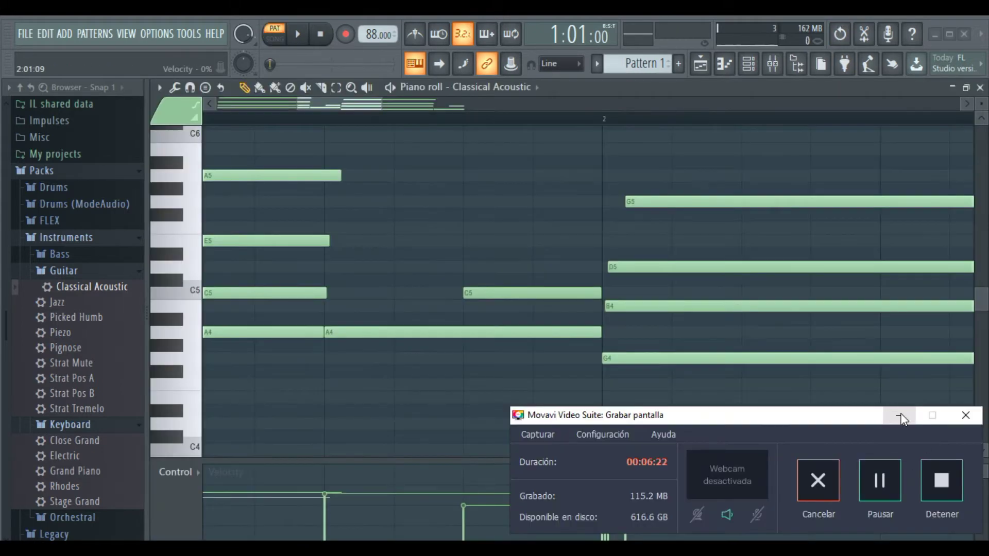
Clear the screen recorder away and play back the two-bar Classical Acoustic chord pattern in the piano roll.
{"action": "left_click", "coordinate": [900, 415]}
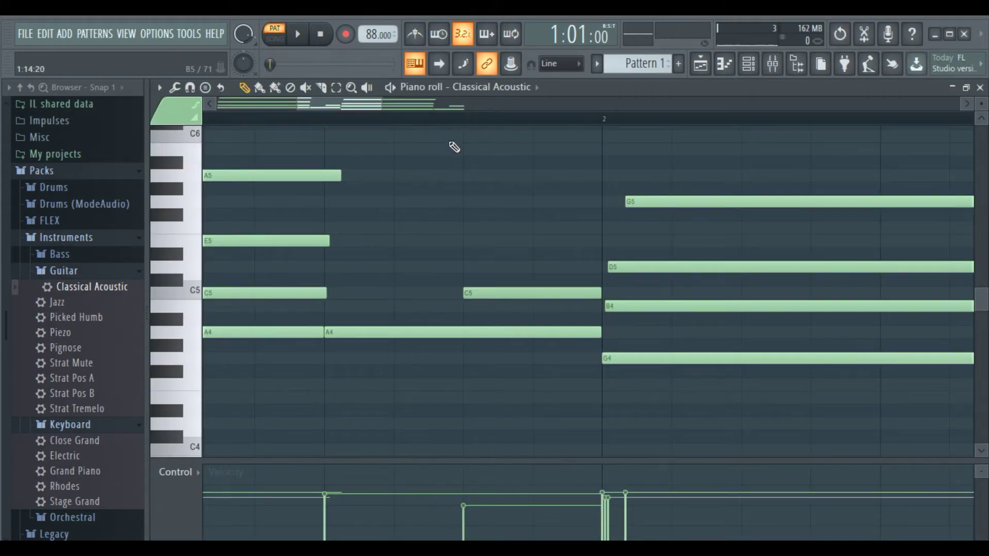
{"action": "scroll", "coordinate": [438, 122], "scroll_direction": "up", "scroll_amount": 1}
{"action": "scroll", "coordinate": [437, 121], "scroll_direction": "down", "scroll_amount": 4}
{"action": "key", "text": "space"}
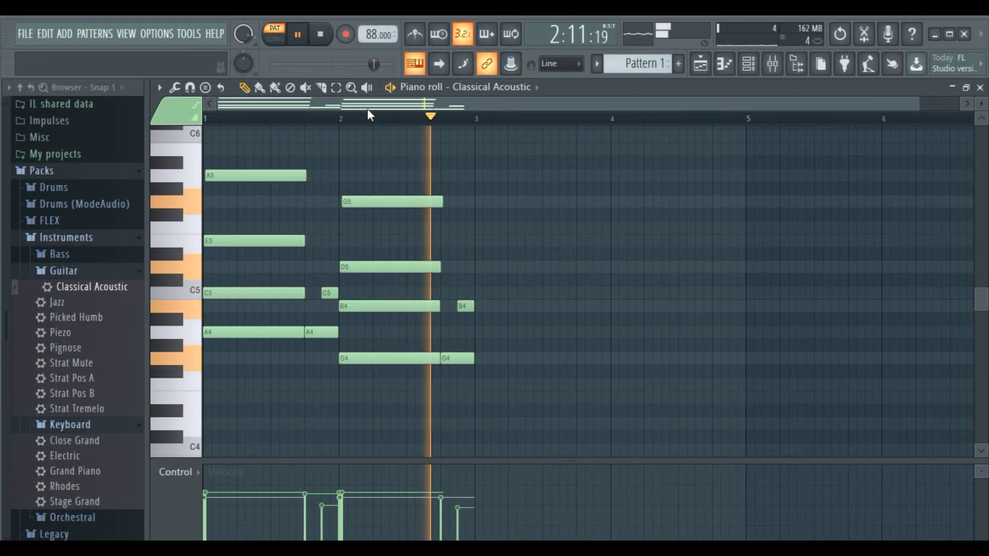
Stop the guitar pattern and play back the playlist arrangement in song mode to hear drums and guitar together.
{"action": "key", "text": "space"}
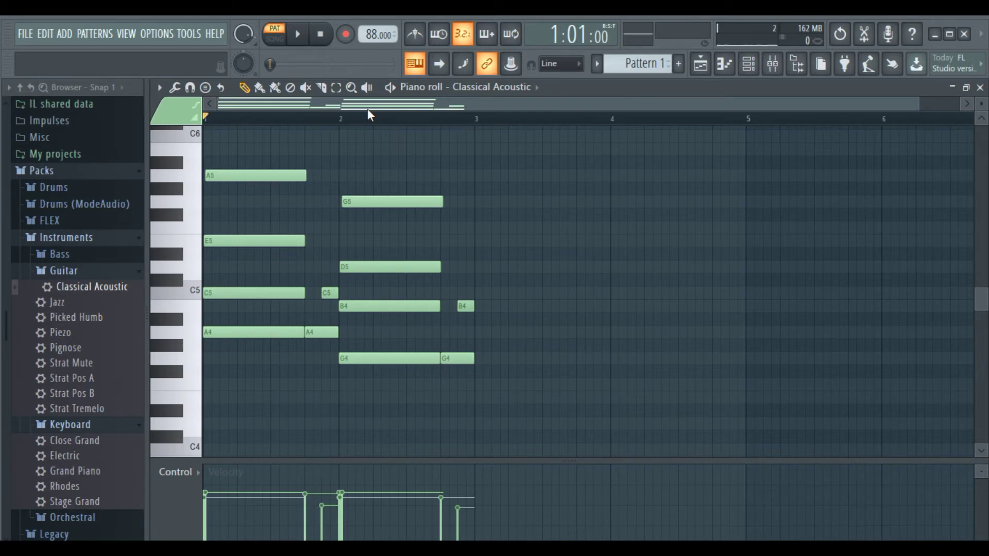
{"action": "key", "text": "F5"}
{"action": "key", "text": "space"}
{"action": "left_click", "coordinate": [277, 49]}
{"action": "key", "text": "space"}
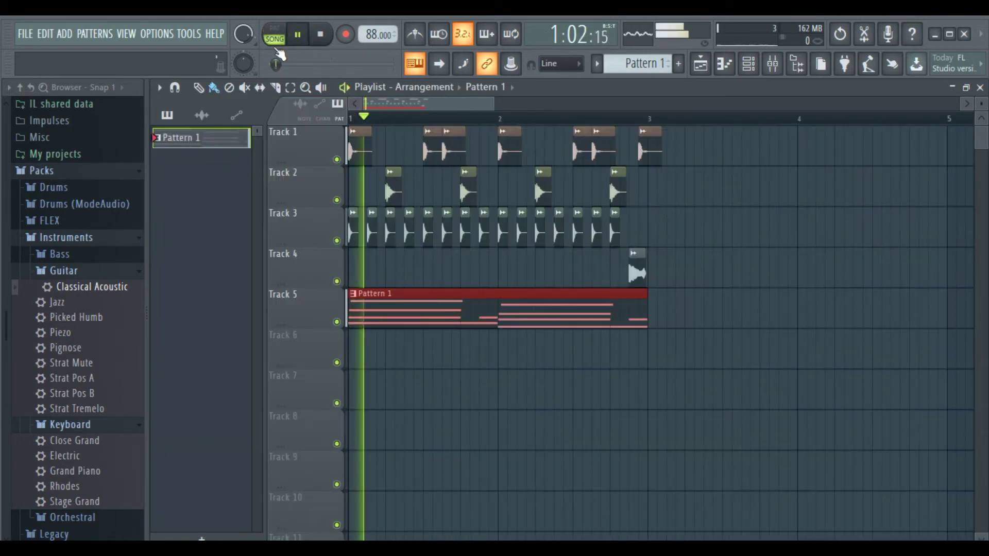
{"action": "scroll", "coordinate": [470, 123], "scroll_direction": "down", "scroll_amount": 1}
{"action": "scroll", "coordinate": [471, 123], "scroll_direction": "down", "scroll_amount": 1}
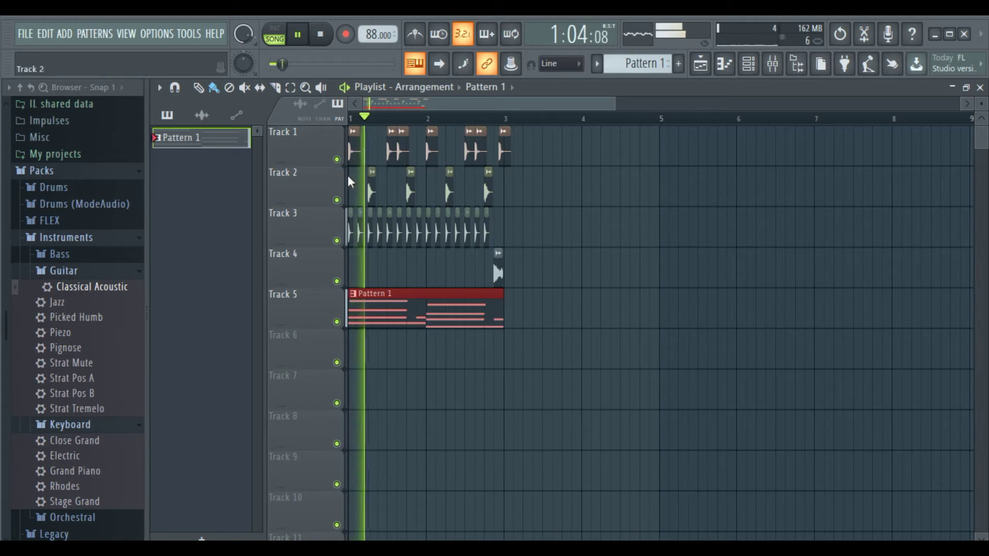
{"action": "key", "text": "space"}
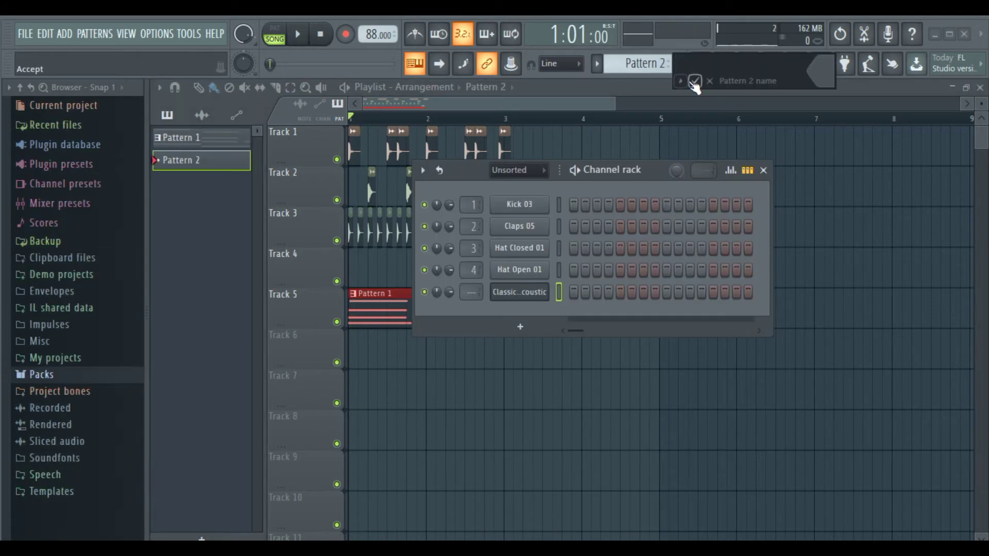
Accept the default name for the new Pattern 2 and insert a BooBass channel above Hat Open 01.
{"action": "left_click", "coordinate": [693, 82]}
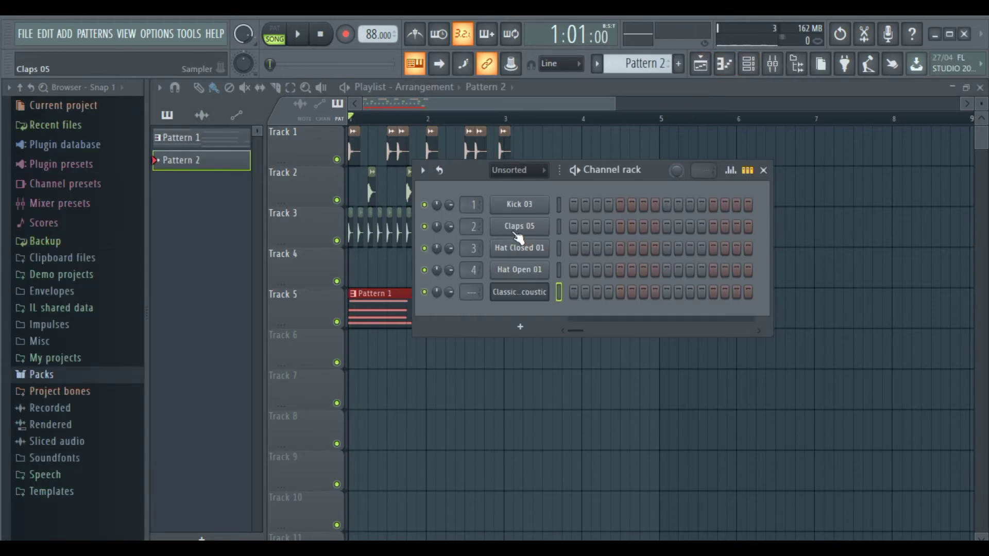
{"action": "right_click", "coordinate": [513, 280]}
{"action": "mouse_move", "coordinate": [594, 381]}
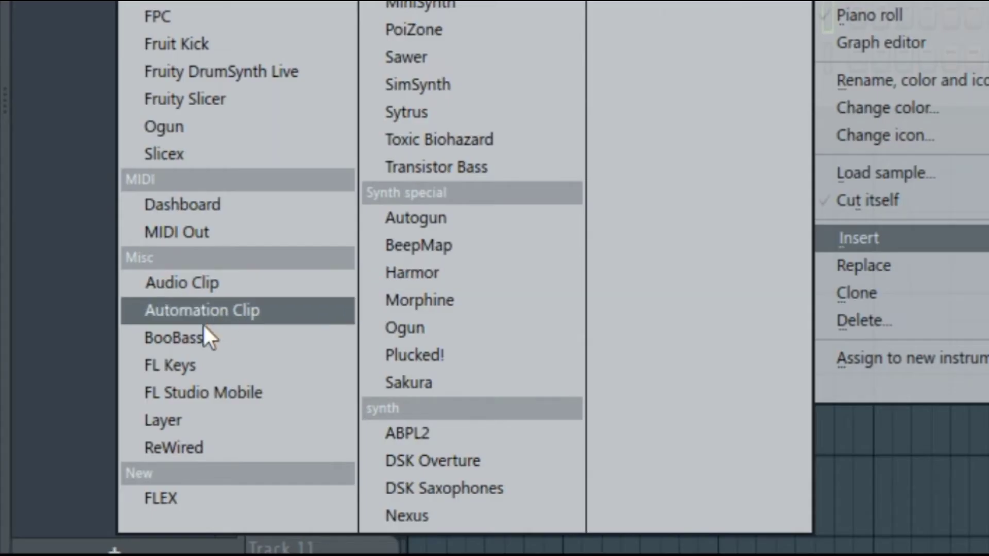
{"action": "left_click", "coordinate": [178, 338]}
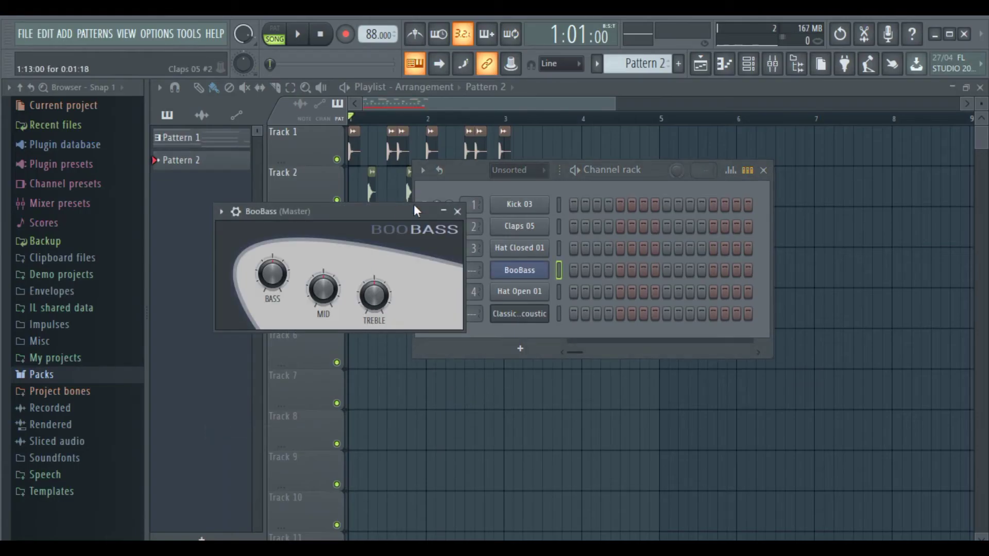
Audition BooBass with a few notes and play back its two-bar bass line in the piano roll.
{"action": "key", "text": "c"}
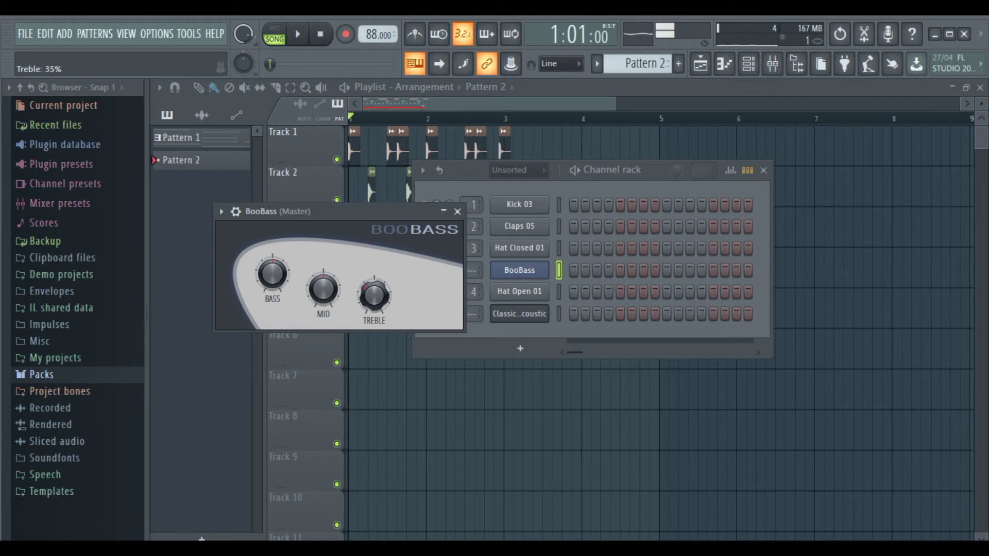
{"action": "key", "text": "c"}
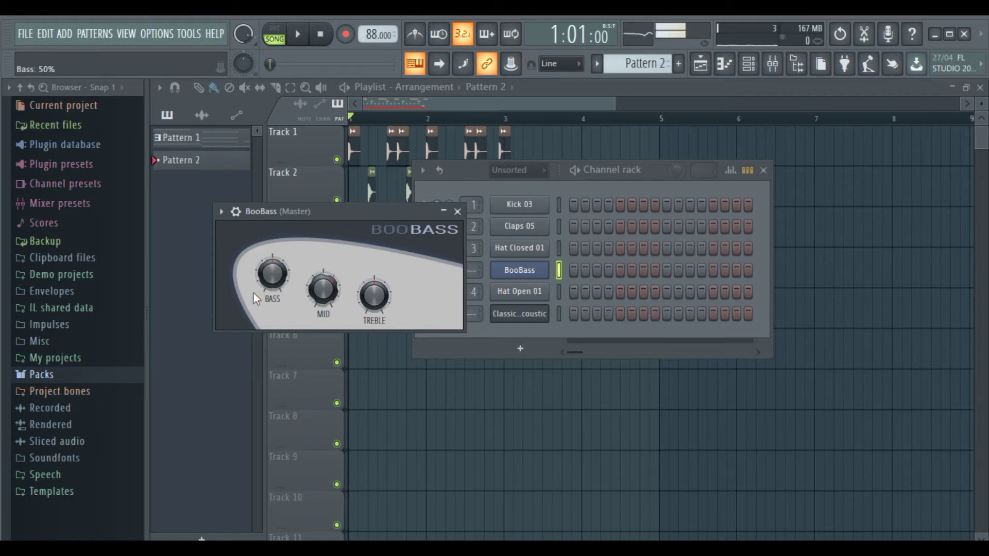
{"action": "key", "text": "F7"}
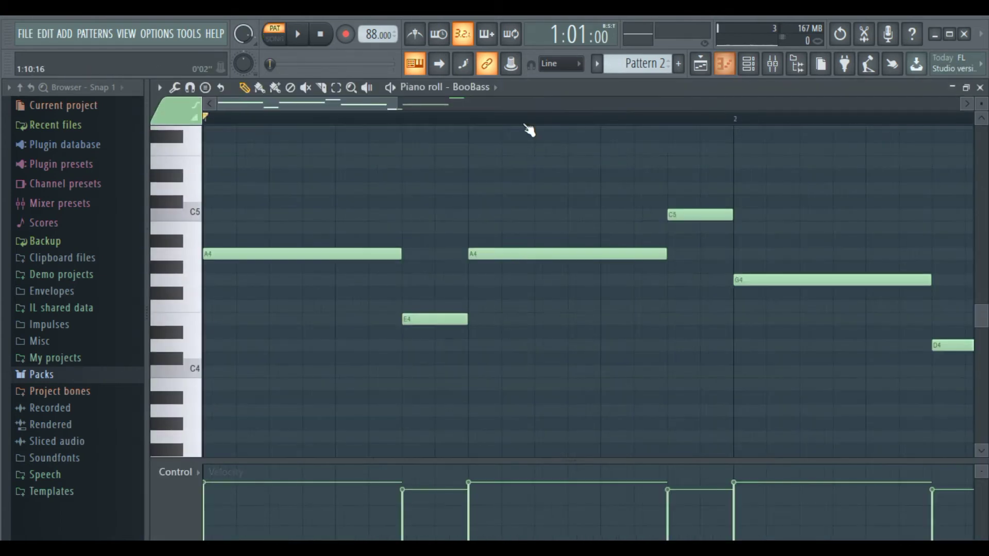
{"action": "scroll", "coordinate": [520, 121], "scroll_direction": "down", "scroll_amount": 3}
{"action": "key", "text": "space"}
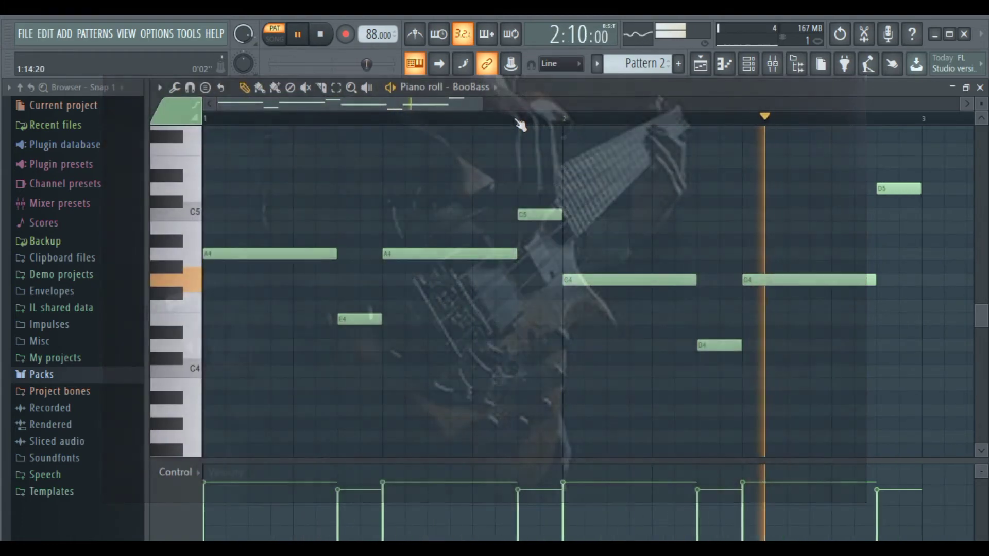
Place the Pattern 2 bass clip at bar 1 of Track 6 and play back the arrangement in song mode.
{"action": "left_click", "coordinate": [700, 63]}
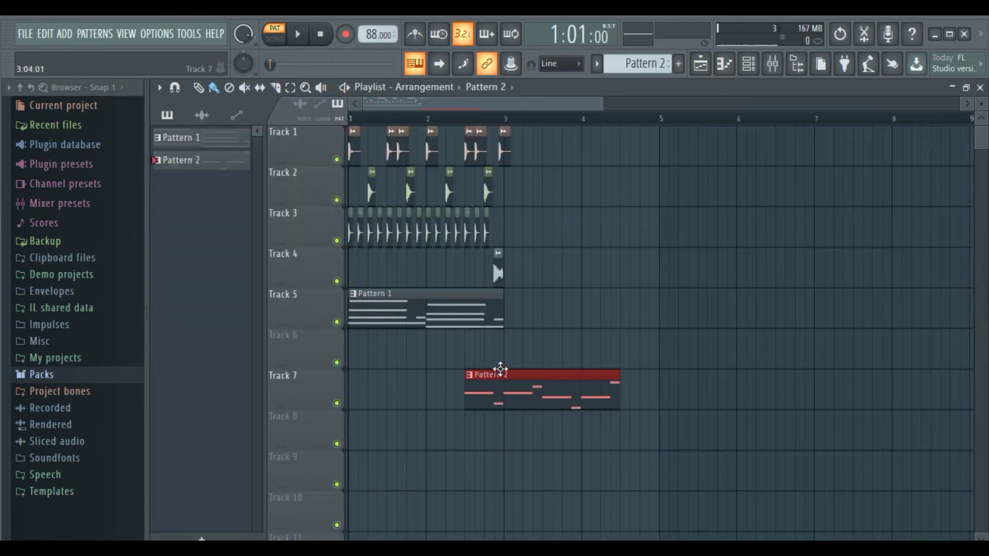
{"action": "left_click_drag", "start_coordinate": [499, 369], "coordinate": [371, 339]}
{"action": "key", "text": "space"}
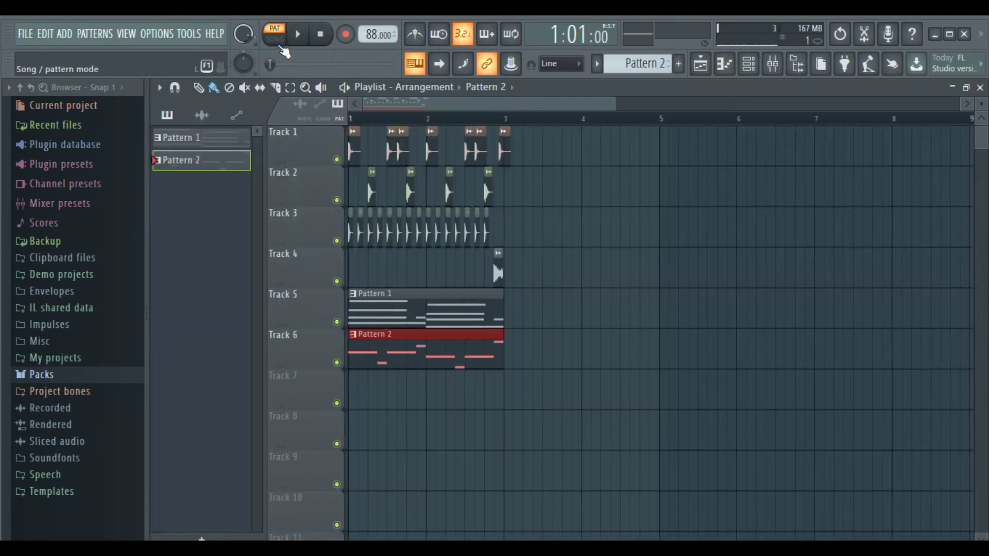
{"action": "key", "text": "space"}
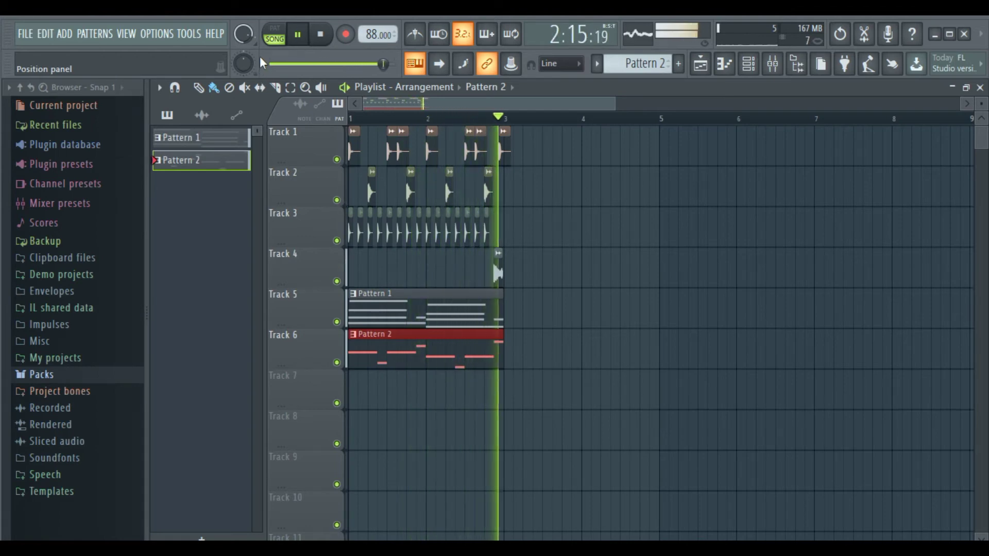
{"action": "key", "text": "space"}
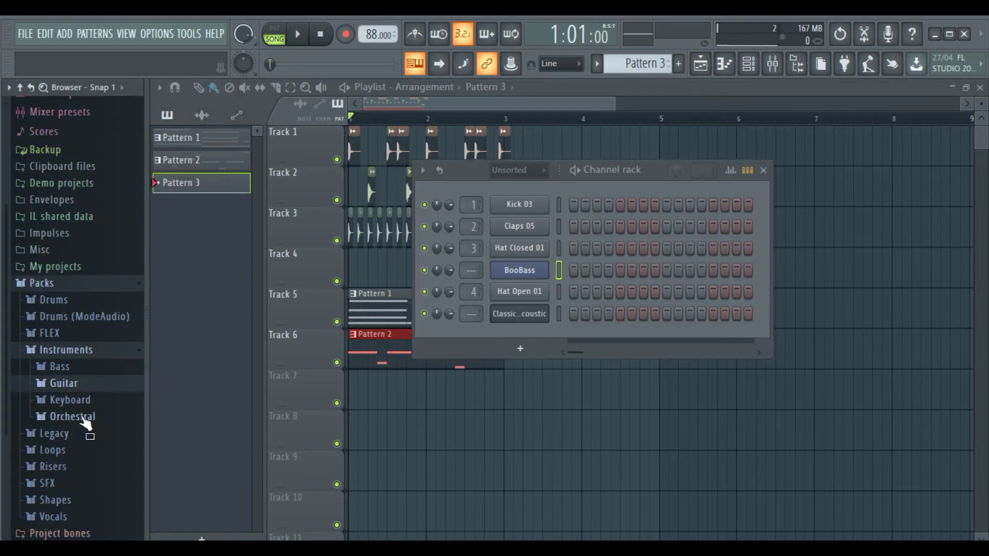
Add the Strings Section preset from the orchestral instrument packs to the channel rack.
{"action": "left_click", "coordinate": [73, 417]}
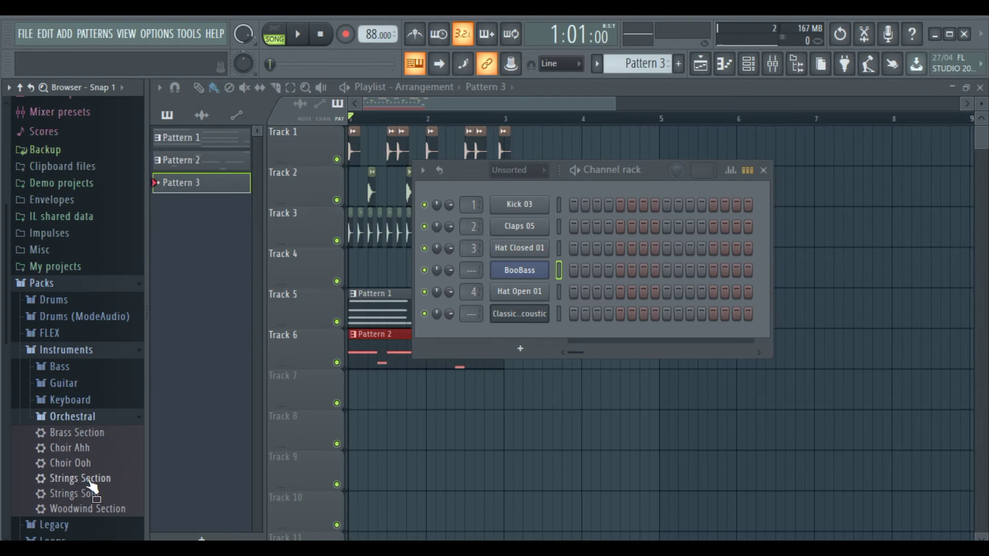
{"action": "left_click_drag", "start_coordinate": [353, 453], "coordinate": [507, 328]}
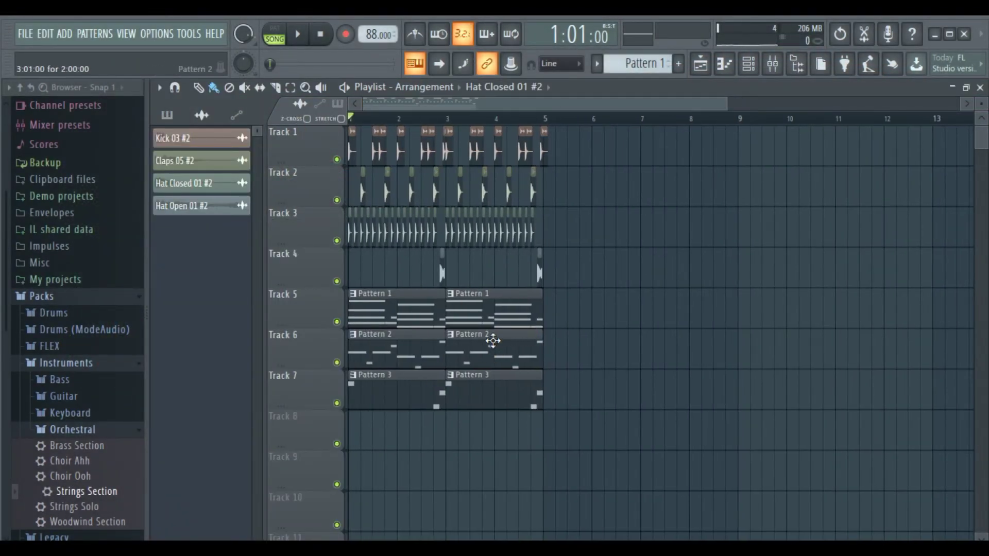
{"action": "mouse_move", "coordinate": [621, 547]}
{"action": "left_click", "coordinate": [640, 523]}
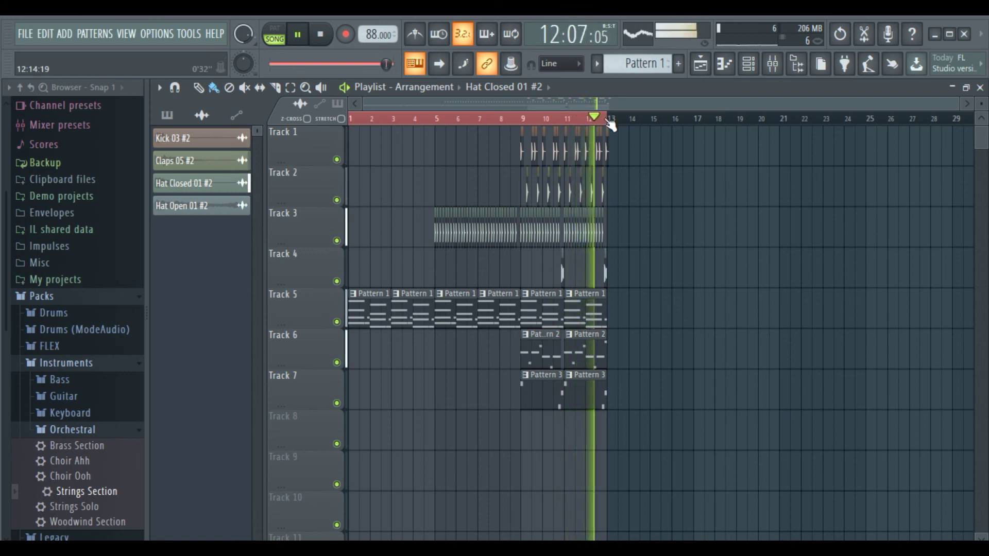
Stop playback and look over the twelve-bar arrangement across all tracks in the playlist.
{"action": "key", "text": "space"}
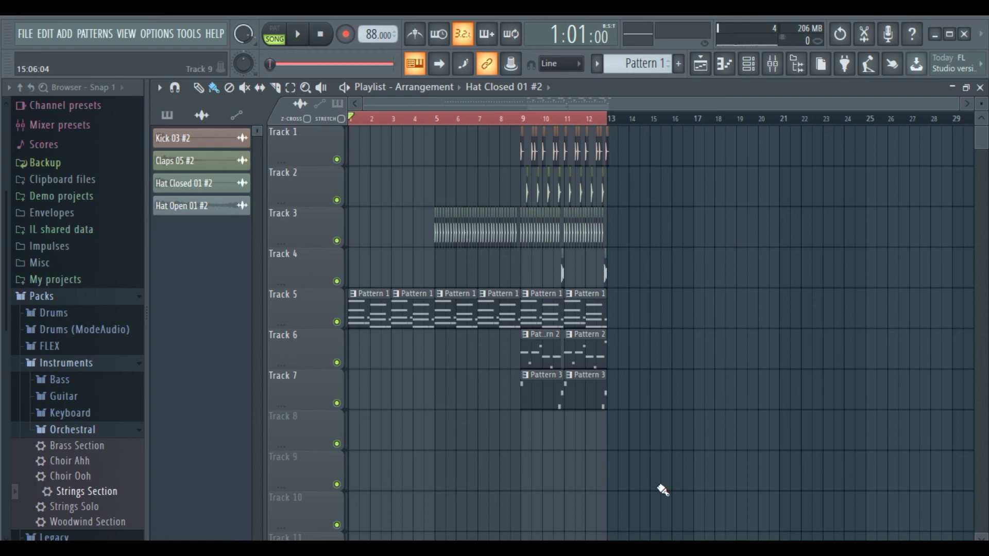
{"action": "mouse_move", "coordinate": [621, 549]}
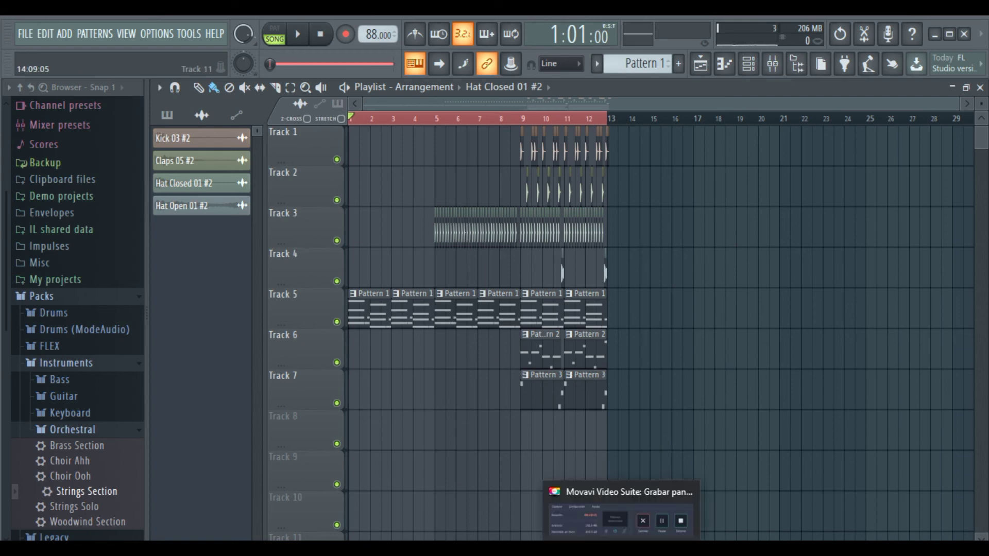
{"action": "scroll", "coordinate": [534, 123], "scroll_direction": "up", "scroll_amount": 8}
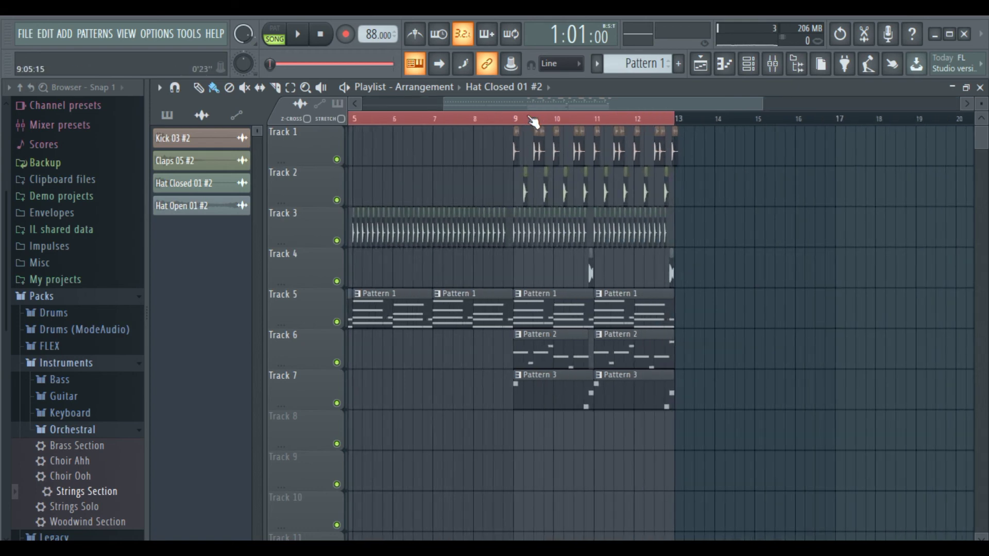
{"action": "scroll", "coordinate": [533, 123], "scroll_direction": "down", "scroll_amount": 7}
{"action": "scroll", "coordinate": [534, 123], "scroll_direction": "down", "scroll_amount": 1}
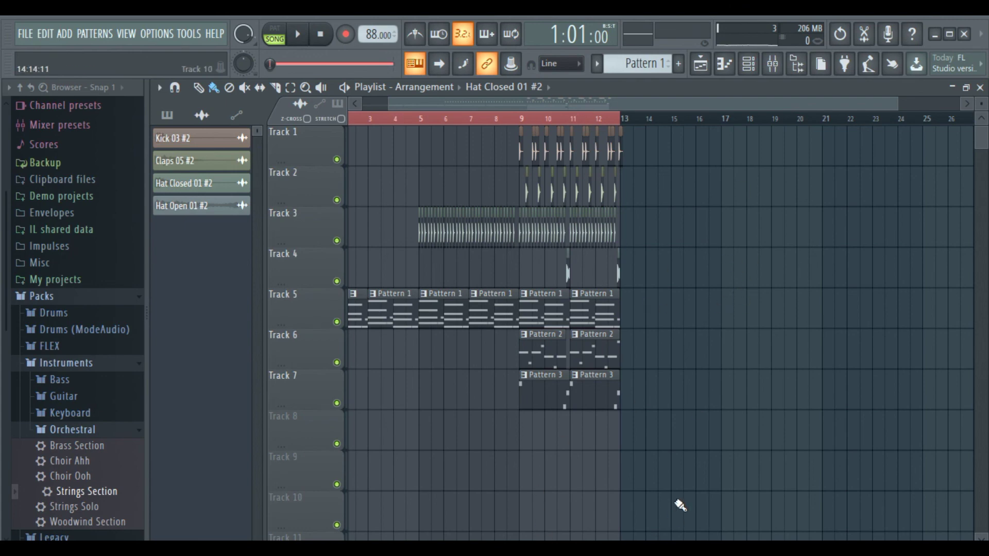
{"action": "scroll", "coordinate": [641, 340], "scroll_direction": "left", "scroll_amount": 1}
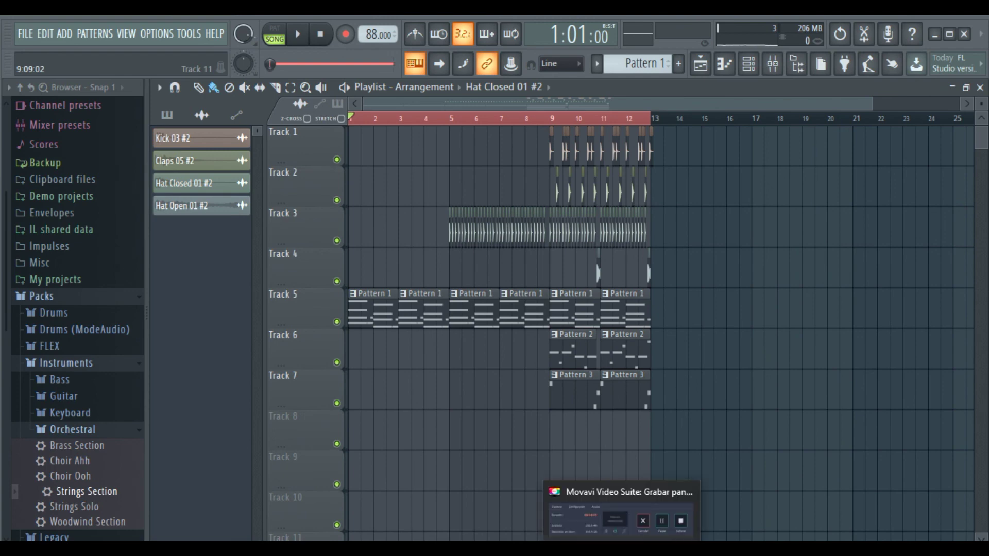